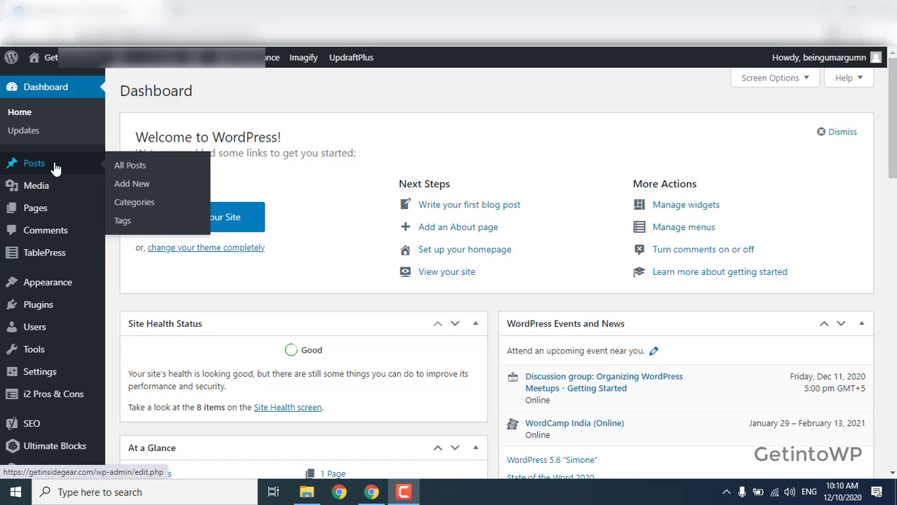
# Create a new post category with name 'Demo' and slug 'demo-cat' under Posts > Categories
pyautogui.click(140, 208)
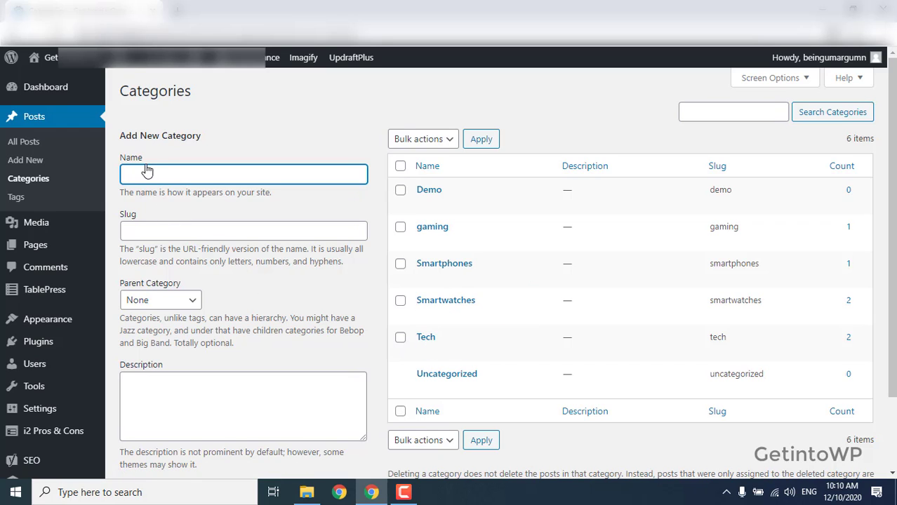
pyautogui.write('Demo')
pyautogui.click(166, 241)
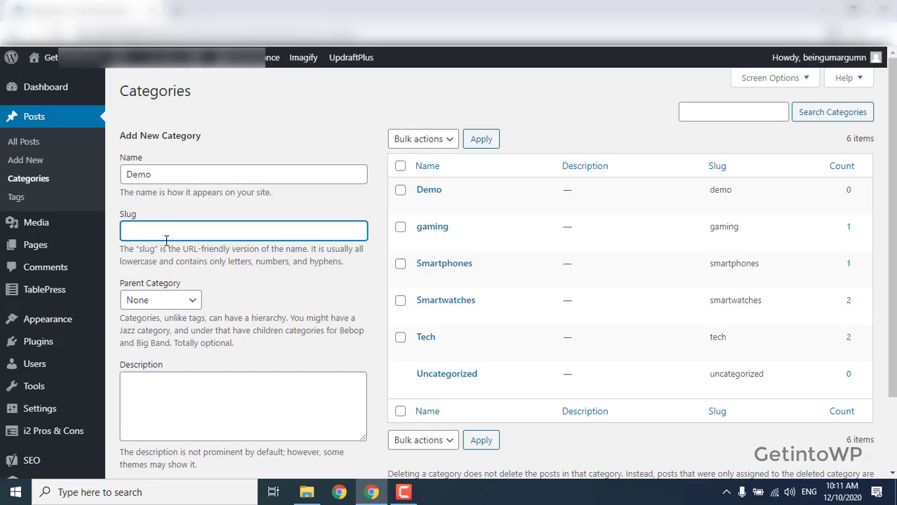
pyautogui.write('dem')
pyautogui.write('o-cat')
pyautogui.click(379, 358)
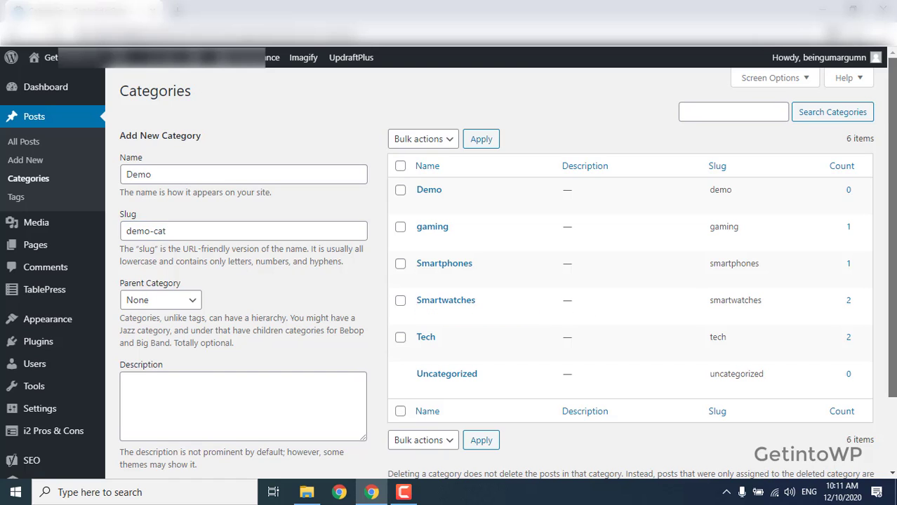
pyautogui.scroll(-3, 143, 484)
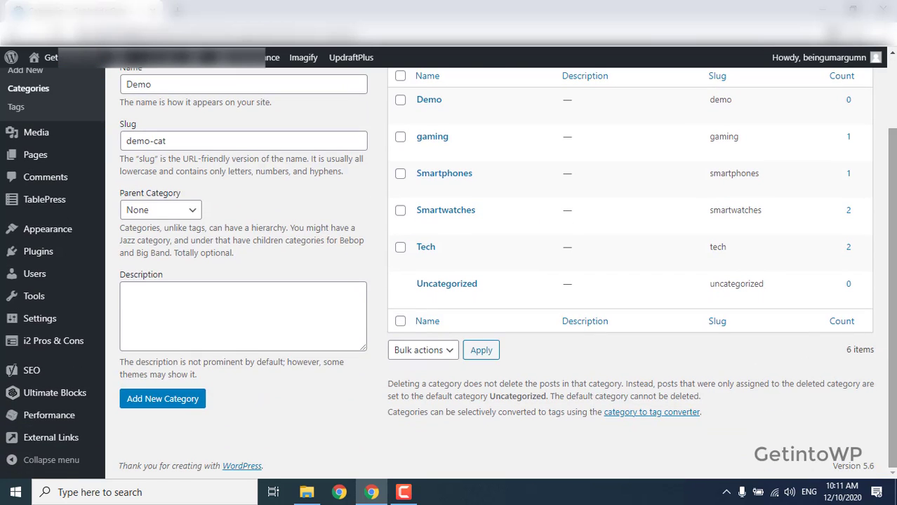
pyautogui.click(181, 400)
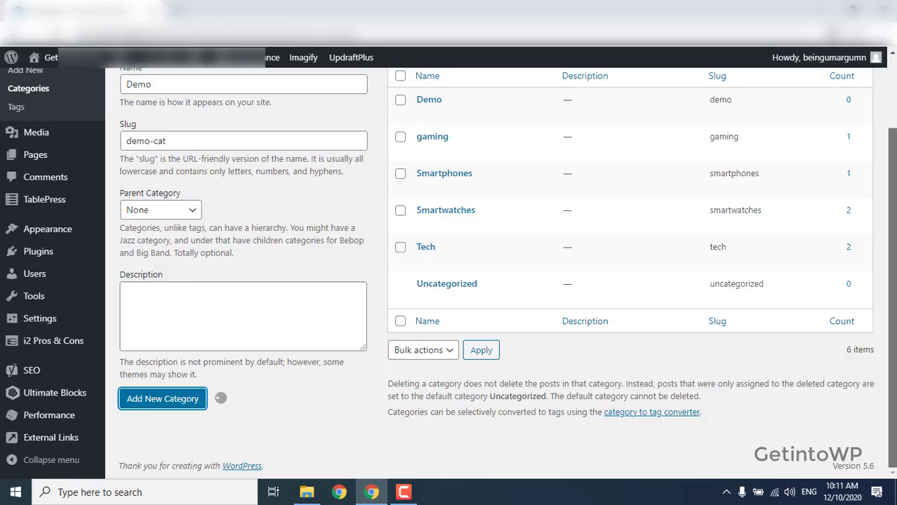
pyautogui.scroll(3, 443, 213)
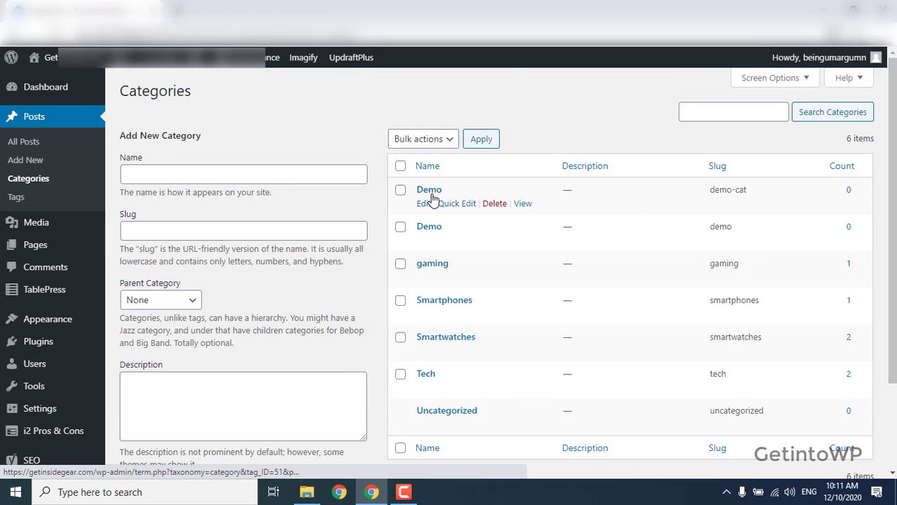
pyautogui.moveTo(35, 155)
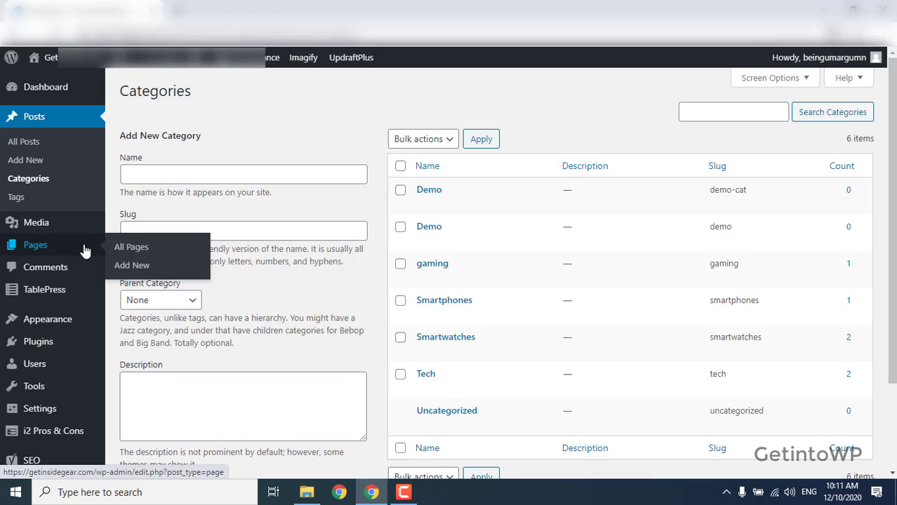
# Start a new blank page from the All Pages list
pyautogui.click(123, 254)
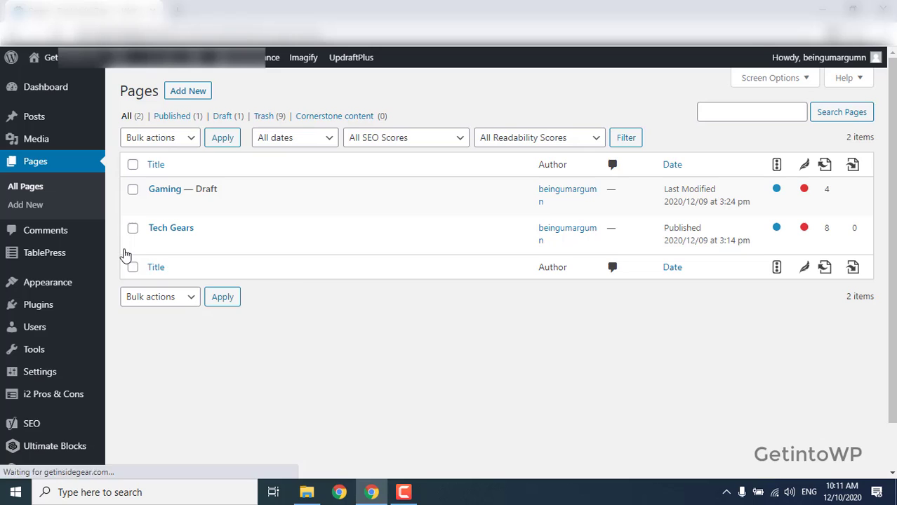
pyautogui.click(199, 101)
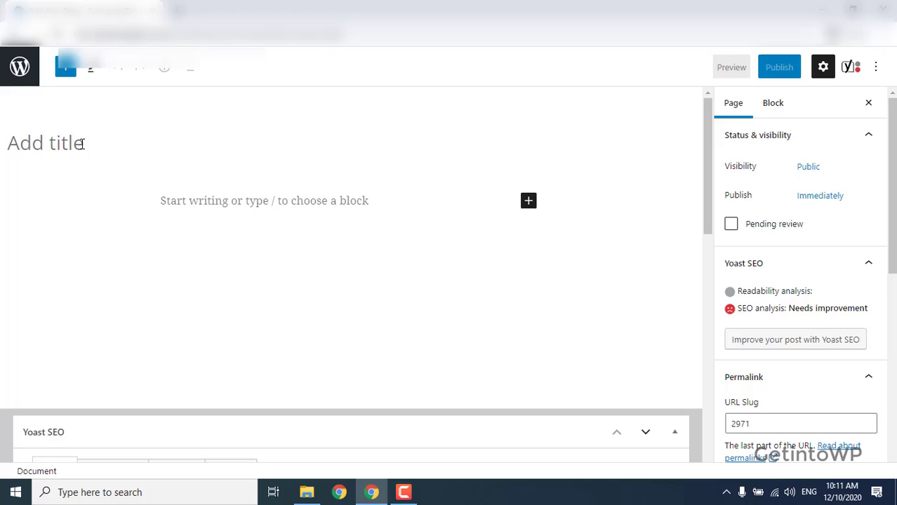
# Enter 'Demo Page' as the page title
pyautogui.write('De')
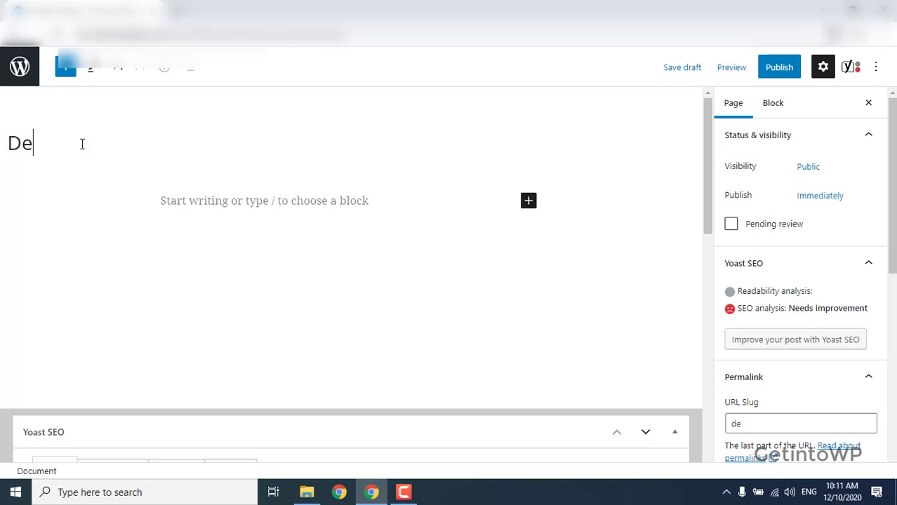
pyautogui.write('mo ')
pyautogui.write('Page')
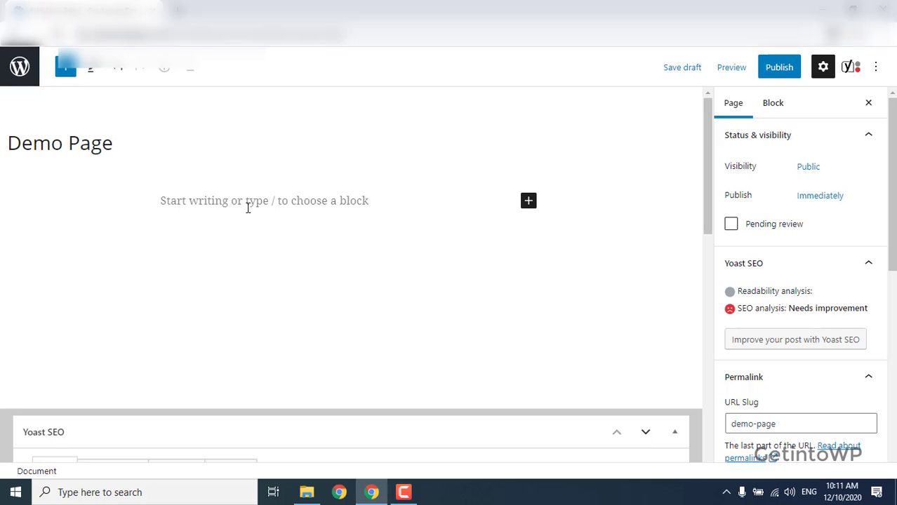
# Search the block inserter for 'post grid' and insert the Post Grid block
pyautogui.click(529, 205)
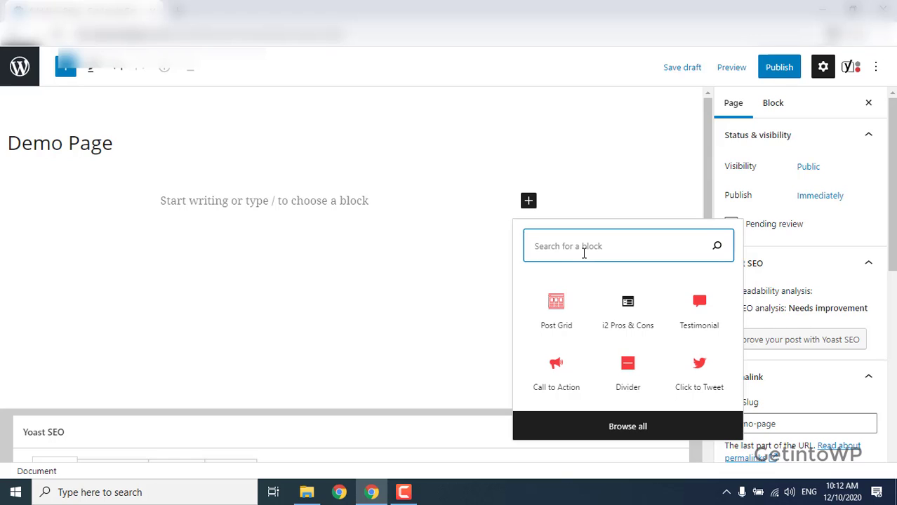
pyautogui.write('post ')
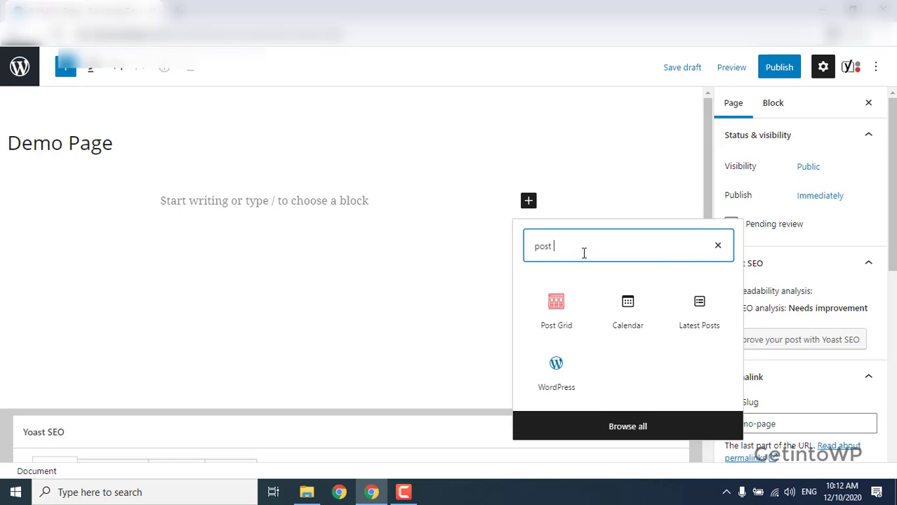
pyautogui.write('grid')
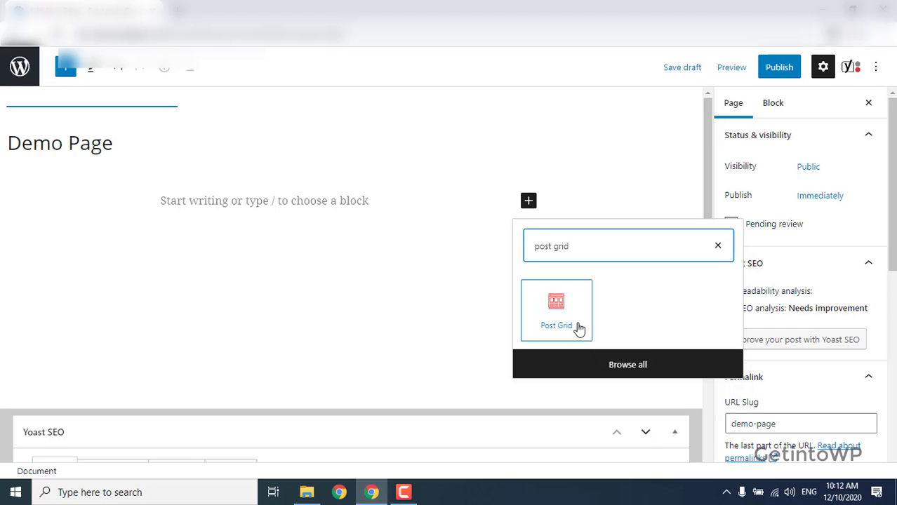
pyautogui.click(577, 328)
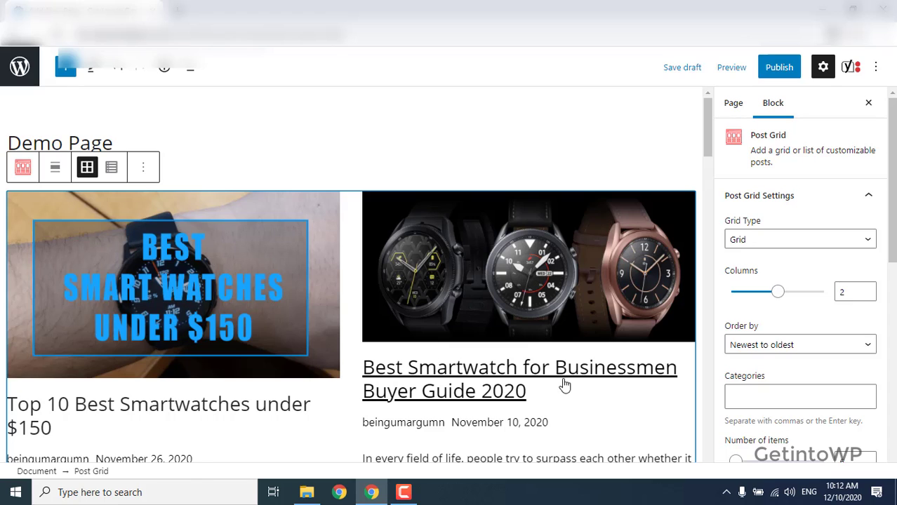
# Add Smartwatches as a category filter for the Post Grid
pyautogui.click(795, 400)
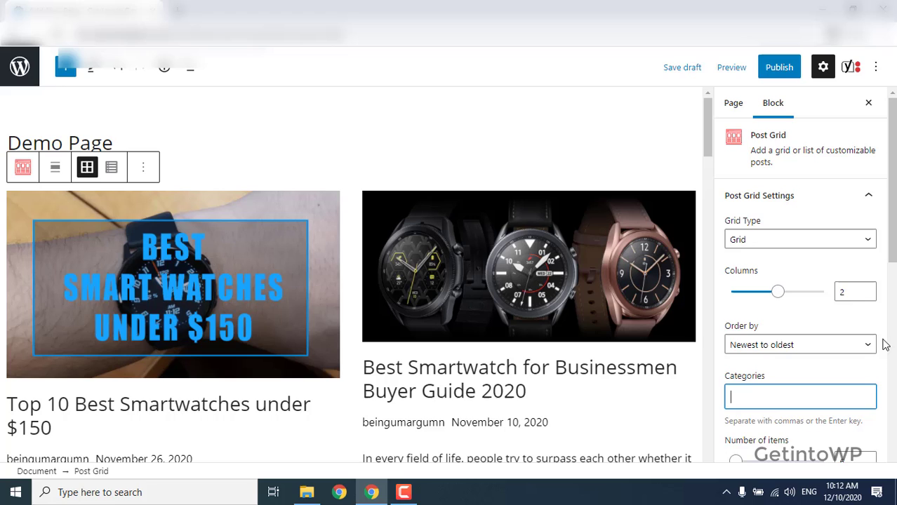
pyautogui.scroll(-2, 835, 326)
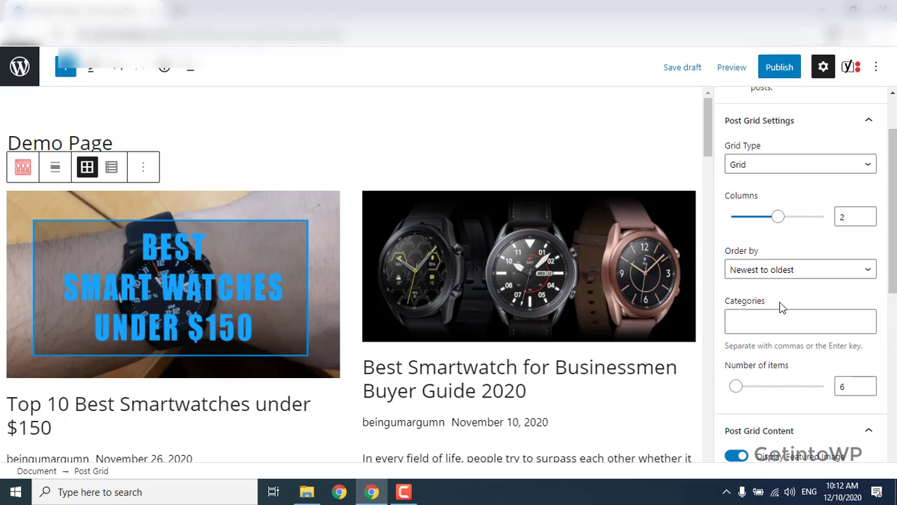
pyautogui.click(783, 316)
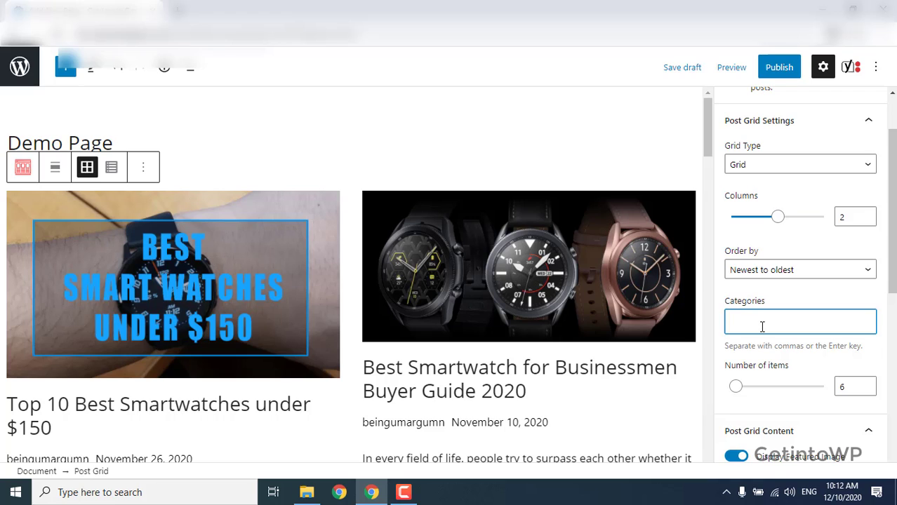
pyautogui.write('sm')
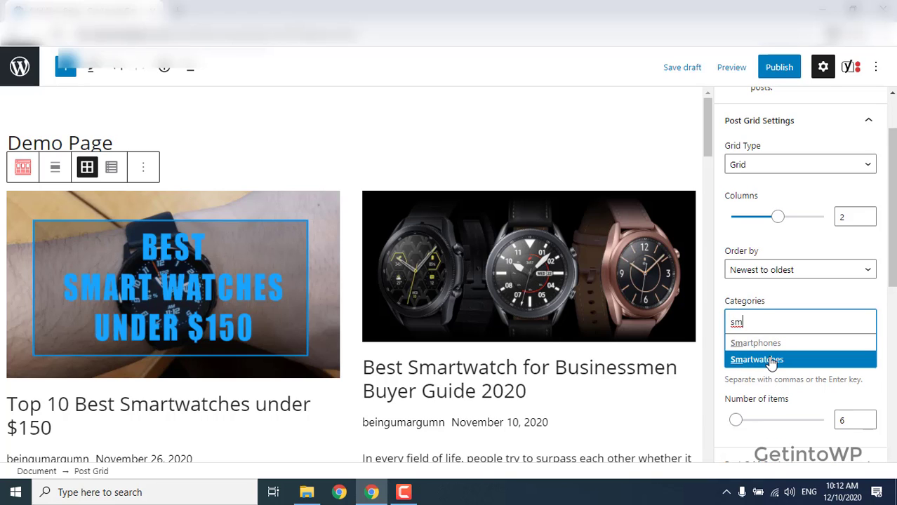
pyautogui.click(756, 359)
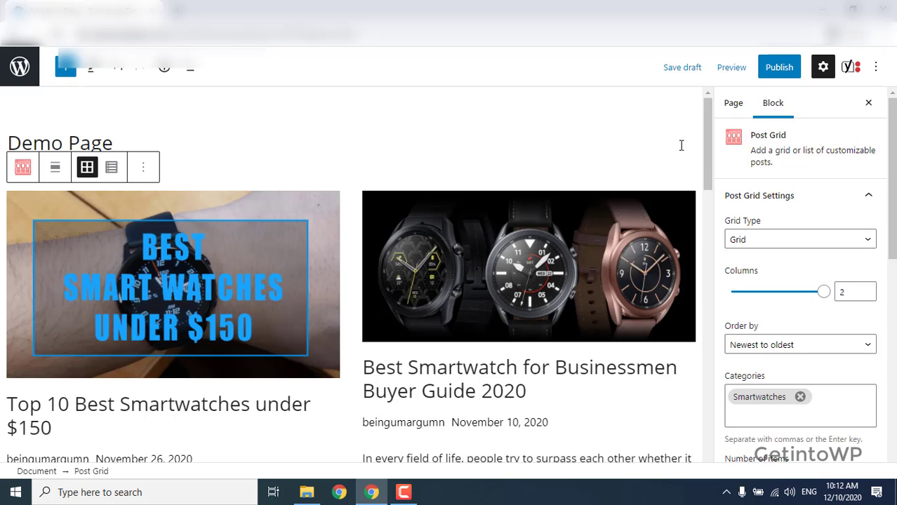
# Add Smartphones as a second Post Grid category filter
pyautogui.moveTo(707, 145)
pyautogui.mouseDown()
pyautogui.moveTo(708, 243)
pyautogui.moveTo(717, 98)
pyautogui.mouseUp()
pyautogui.moveTo(710, 150)
pyautogui.mouseDown()
pyautogui.moveTo(713, 179)
pyautogui.moveTo(713, 130)
pyautogui.mouseUp()
pyautogui.click(830, 416)
pyautogui.write('sma')
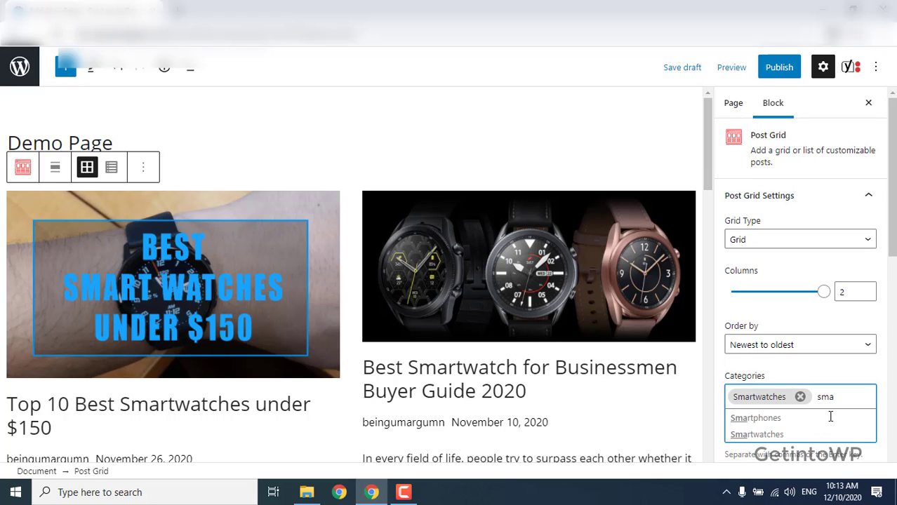
pyautogui.click(776, 428)
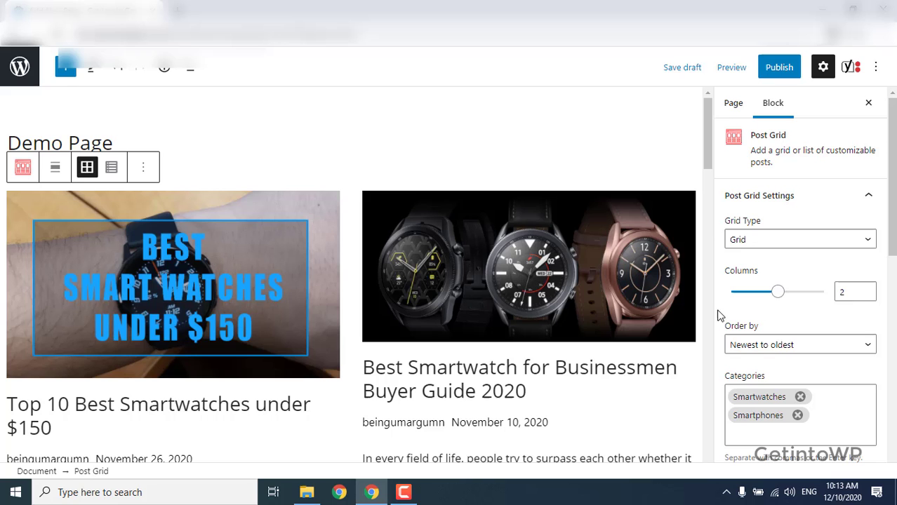
pyautogui.moveTo(708, 157)
pyautogui.mouseDown()
pyautogui.moveTo(730, 234)
pyautogui.moveTo(771, 142)
pyautogui.mouseUp()
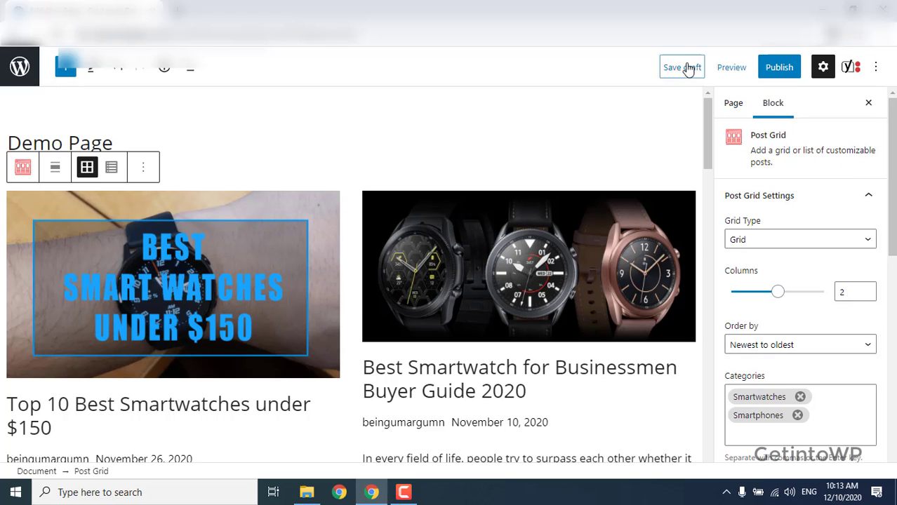
# Publish the Demo Page and confirm in the pre-publish panel
pyautogui.click(781, 68)
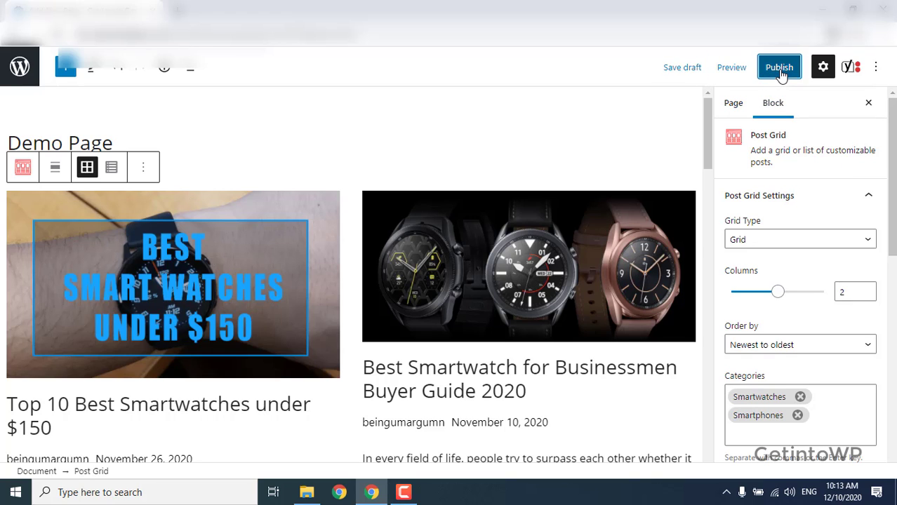
pyautogui.click(781, 68)
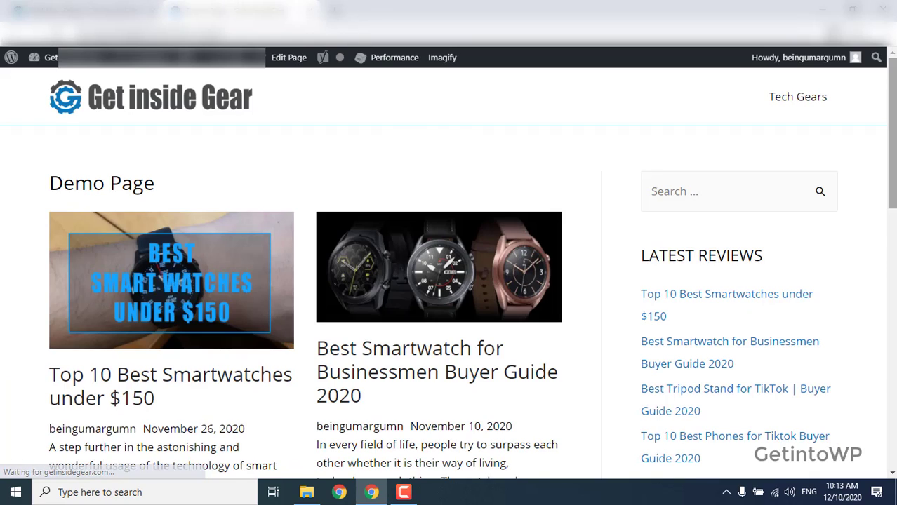
# Scroll through the live Demo Page to inspect its smartwatch post grid
pyautogui.scroll(-2, 449, 281)
pyautogui.scroll(-3, 449, 281)
pyautogui.scroll(-2, 449, 281)
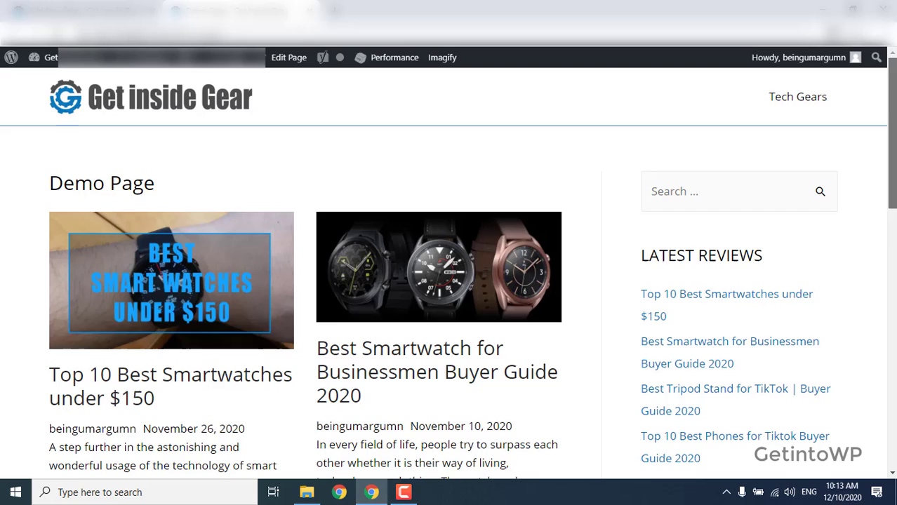
pyautogui.scroll(-2, 165, 71)
pyautogui.scroll(-2, 166, 70)
pyautogui.scroll(3, 166, 71)
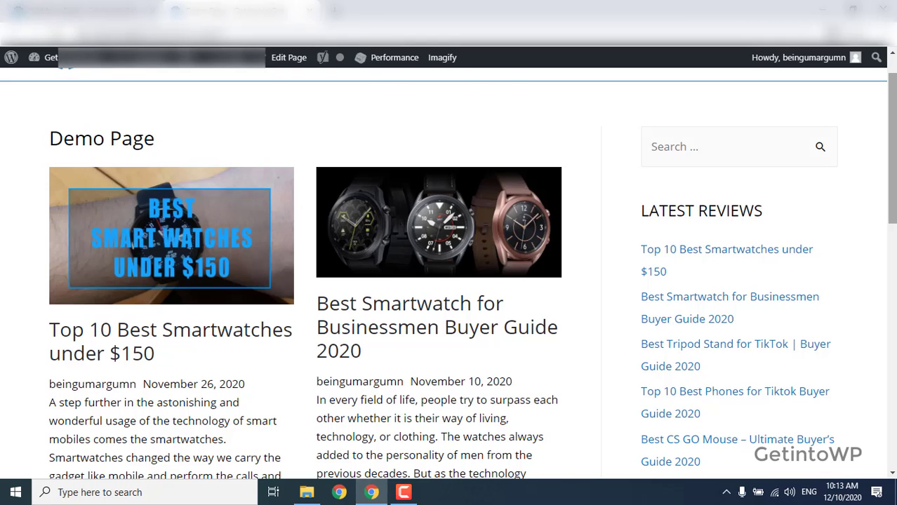
pyautogui.scroll(1, 891, 140)
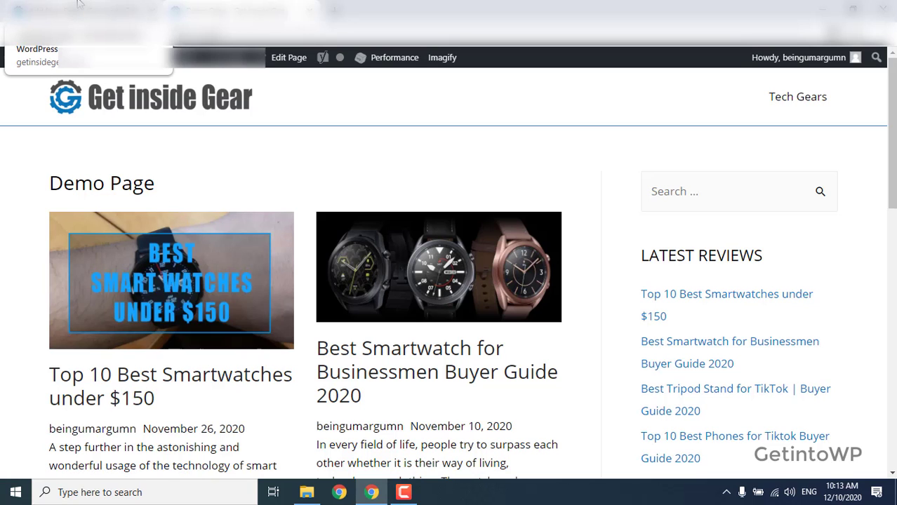
# Back in the editor, set the Post Grid block's Grid Type to List
pyautogui.click(100, 7)
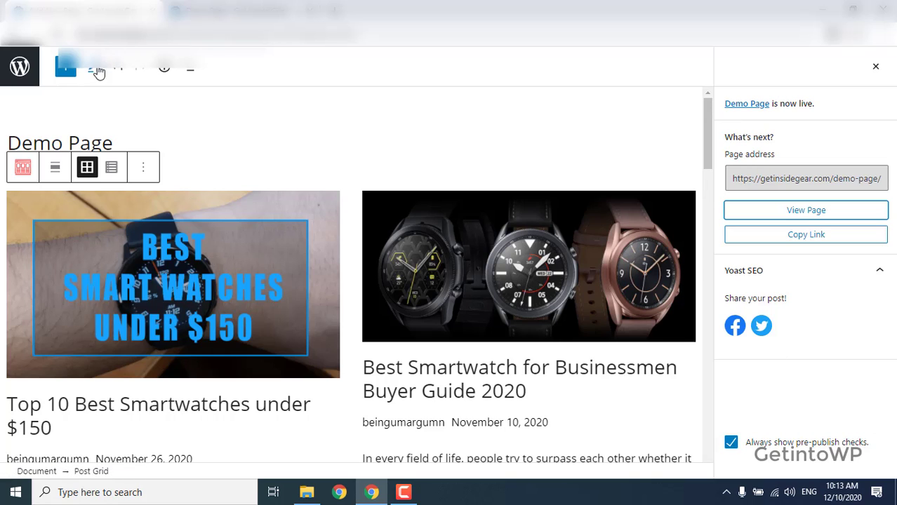
pyautogui.click(526, 246)
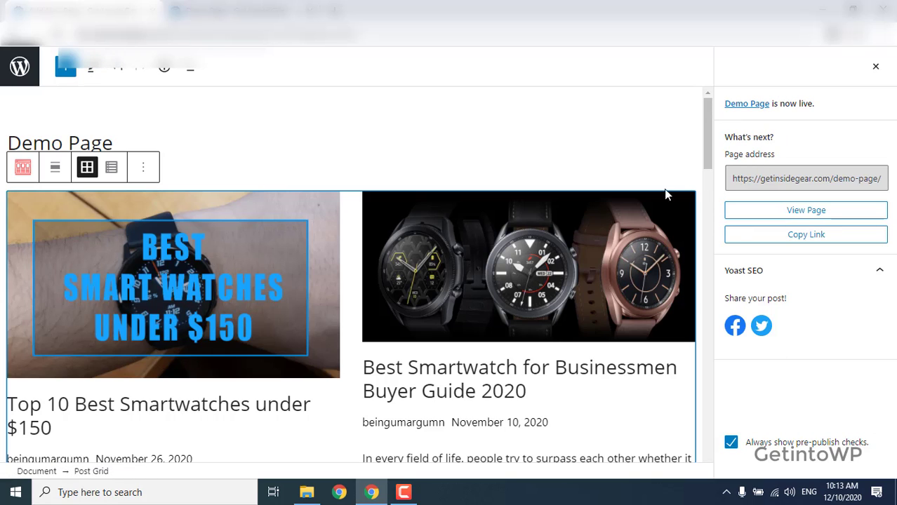
pyautogui.click(874, 68)
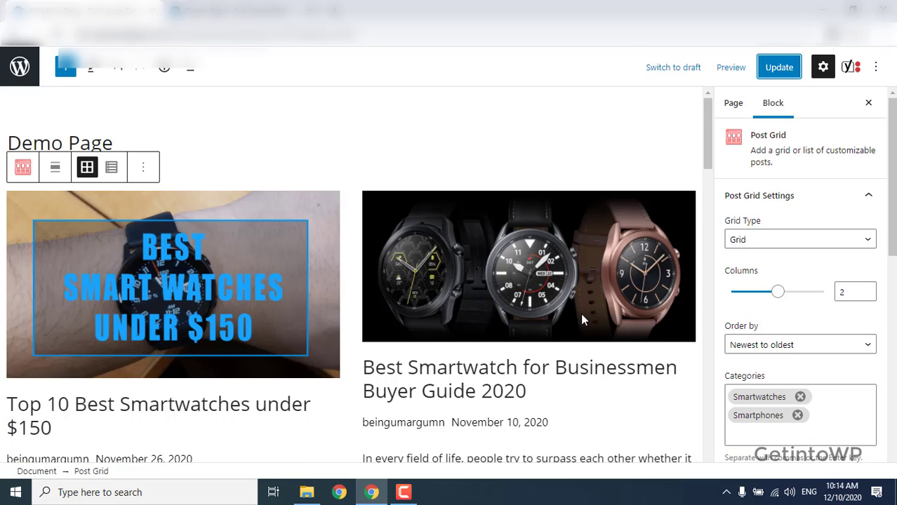
pyautogui.click(423, 349)
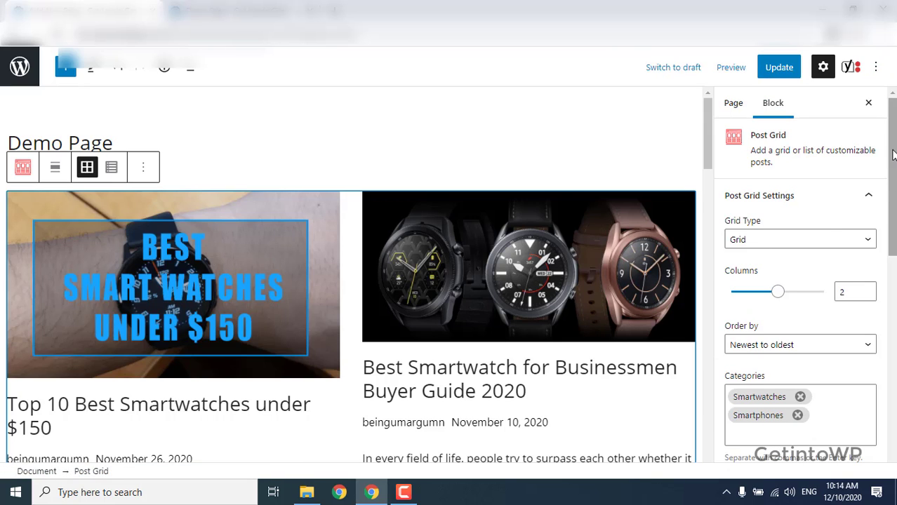
pyautogui.moveTo(893, 154); pyautogui.dragTo(892, 176)
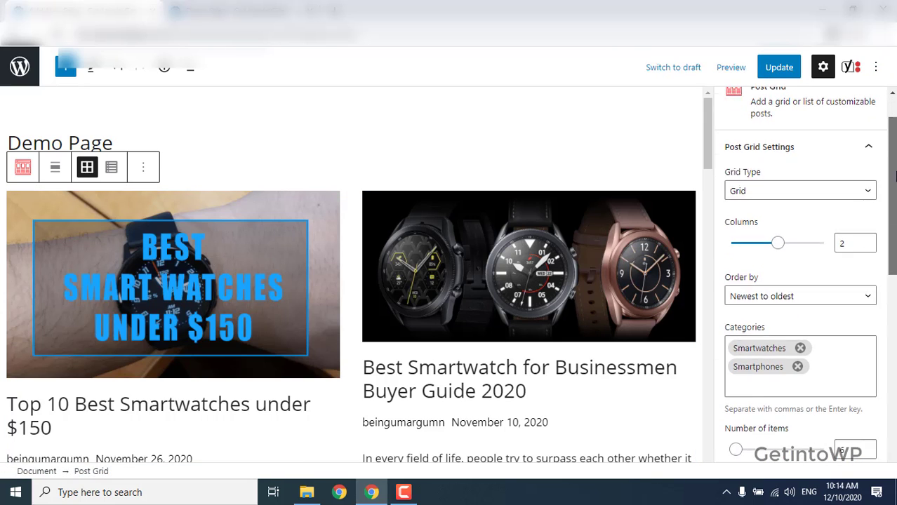
pyautogui.click(771, 189)
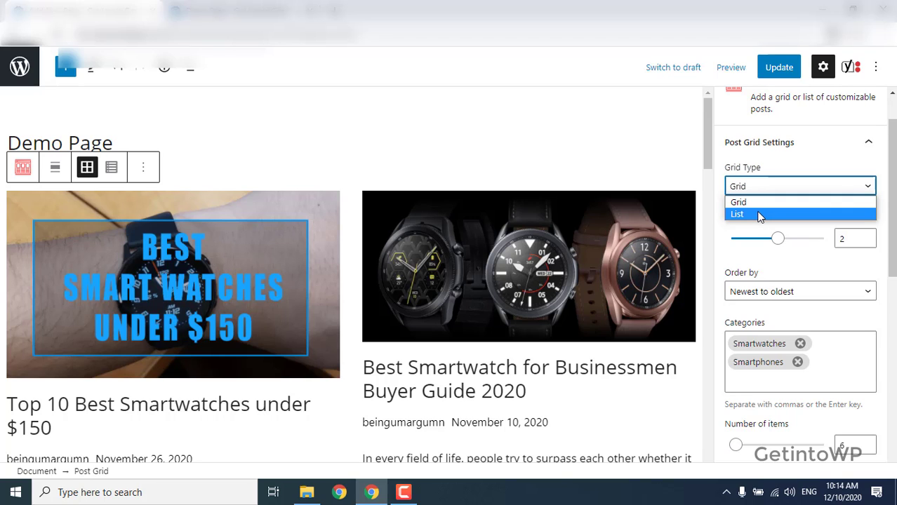
pyautogui.click(758, 215)
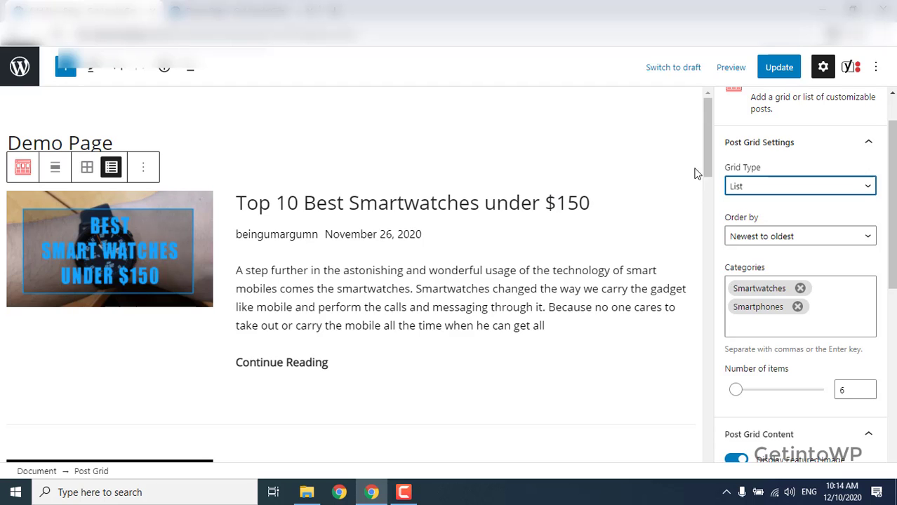
pyautogui.scroll(-5, 698, 168)
pyautogui.scroll(2, 708, 163)
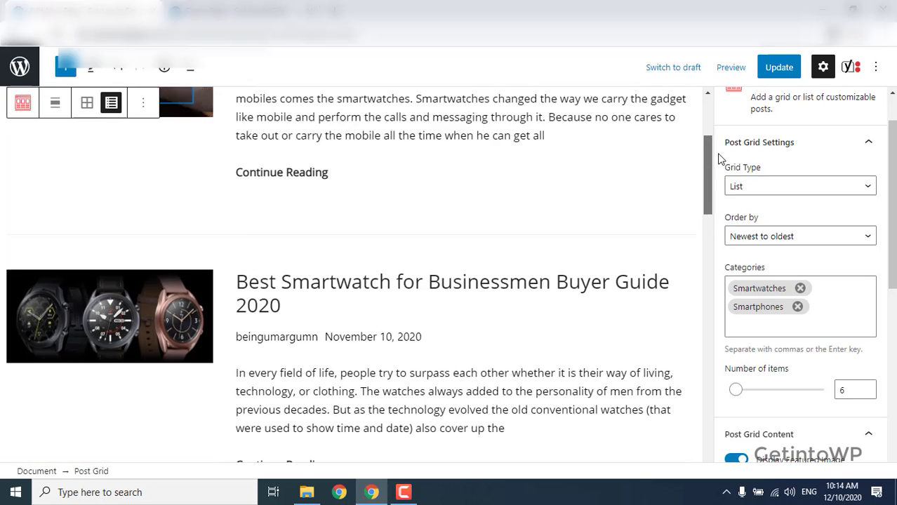
pyautogui.scroll(3, 715, 150)
# Save the page and check that the live Demo Page shows posts as a list
pyautogui.click(769, 70)
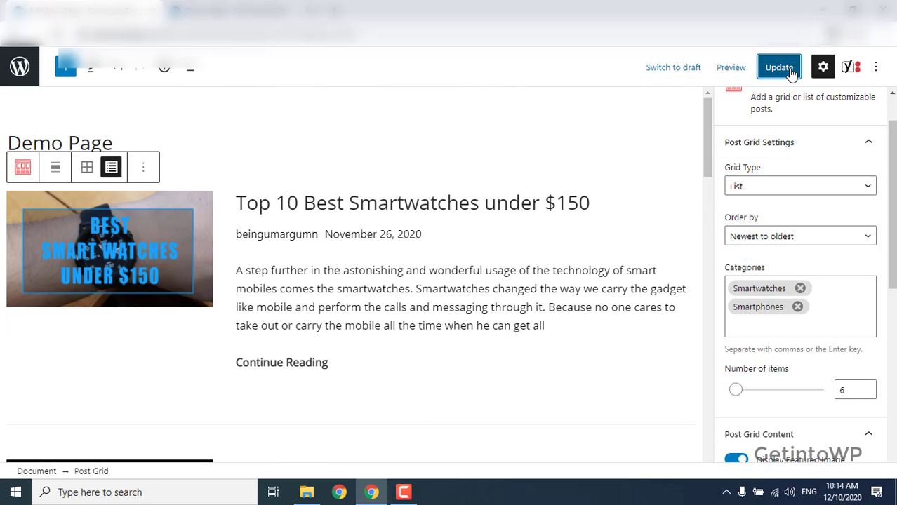
pyautogui.click(228, 7)
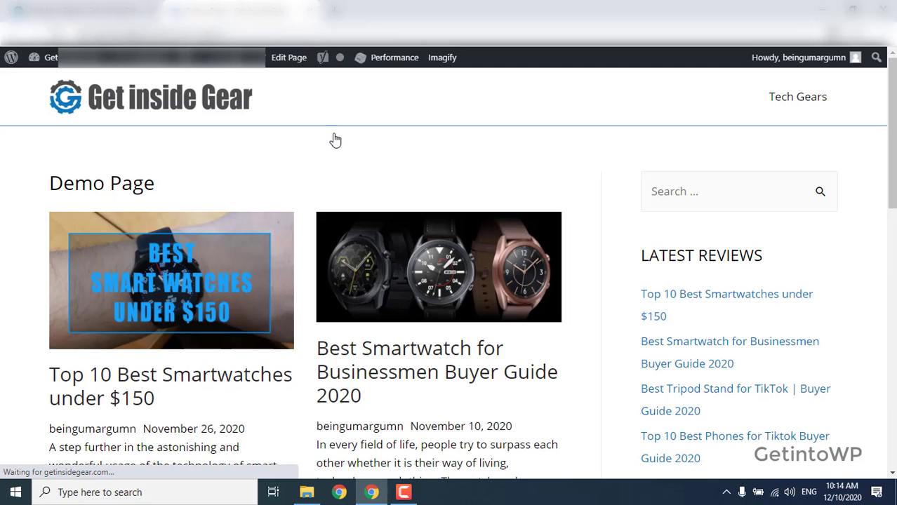
pyautogui.scroll(-2, 817, 96)
pyautogui.scroll(-2, 883, 192)
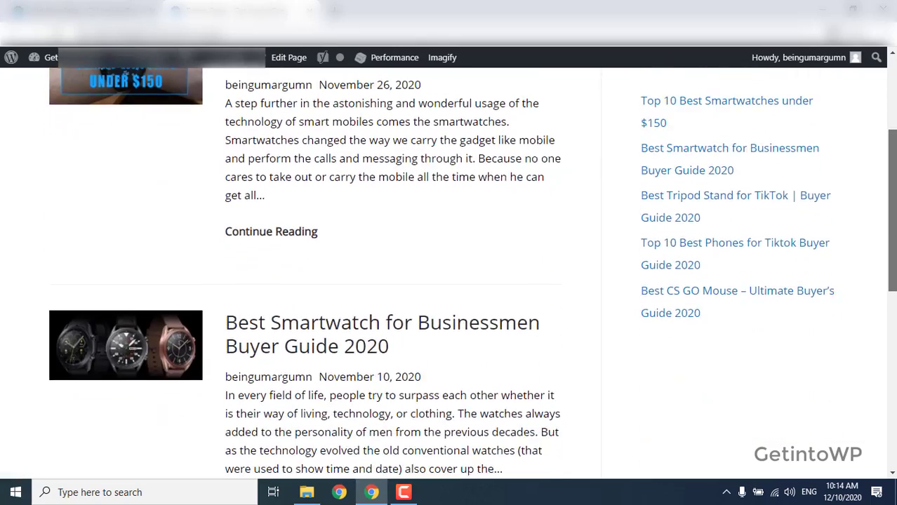
pyautogui.scroll(-3, 882, 192)
pyautogui.scroll(-3, 882, 237)
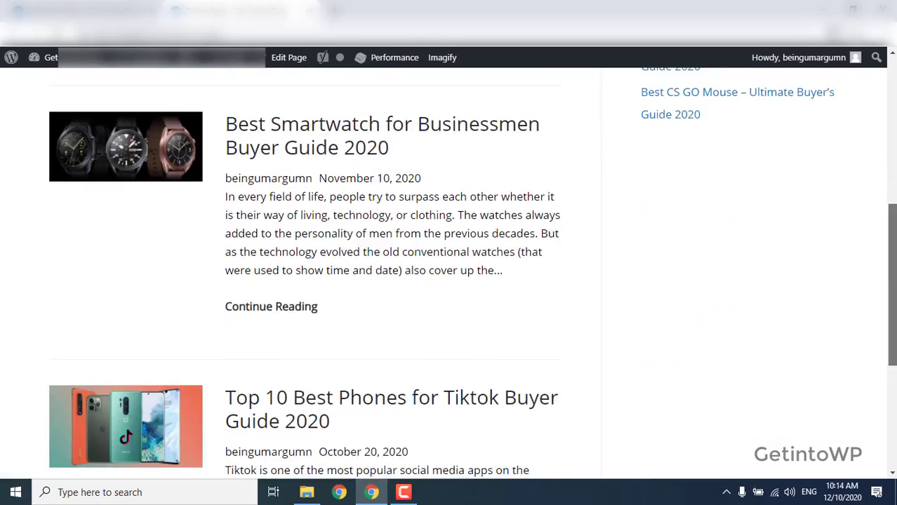
pyautogui.moveTo(890, 237); pyautogui.dragTo(890, 165)
pyautogui.scroll(2, 449, 267)
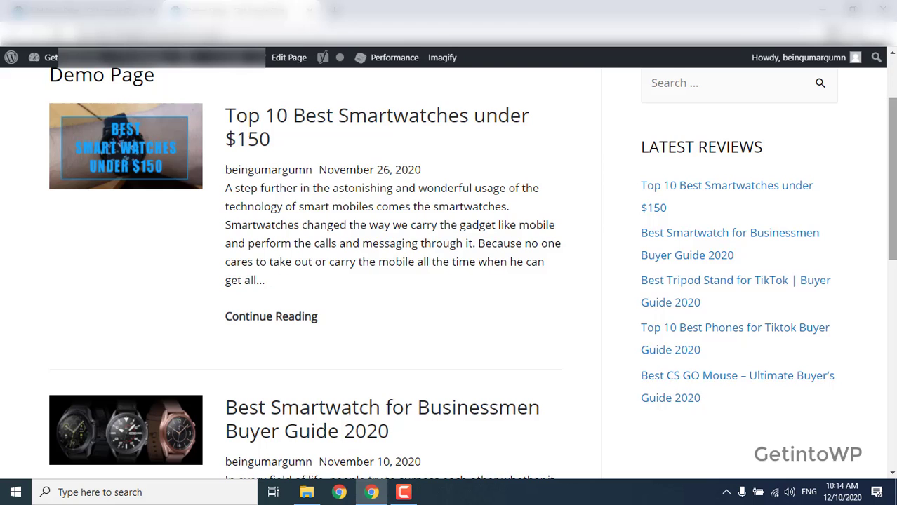
pyautogui.scroll(2, 449, 266)
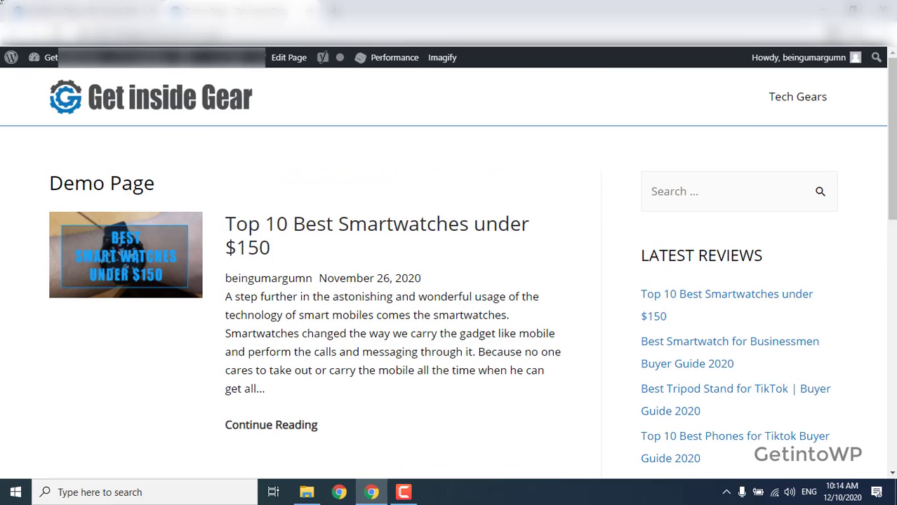
# Update the page again in the editor, then go to the admin Pages list
pyautogui.click(84, 11)
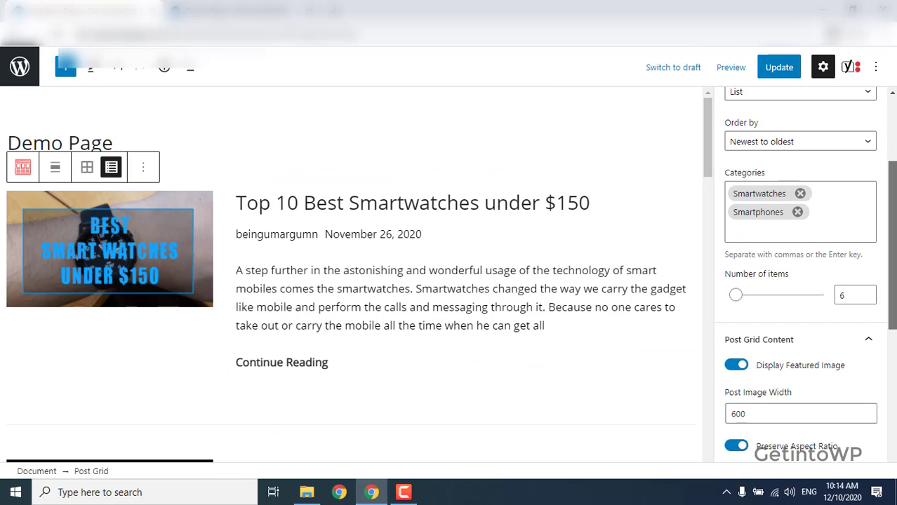
pyautogui.click(247, 6)
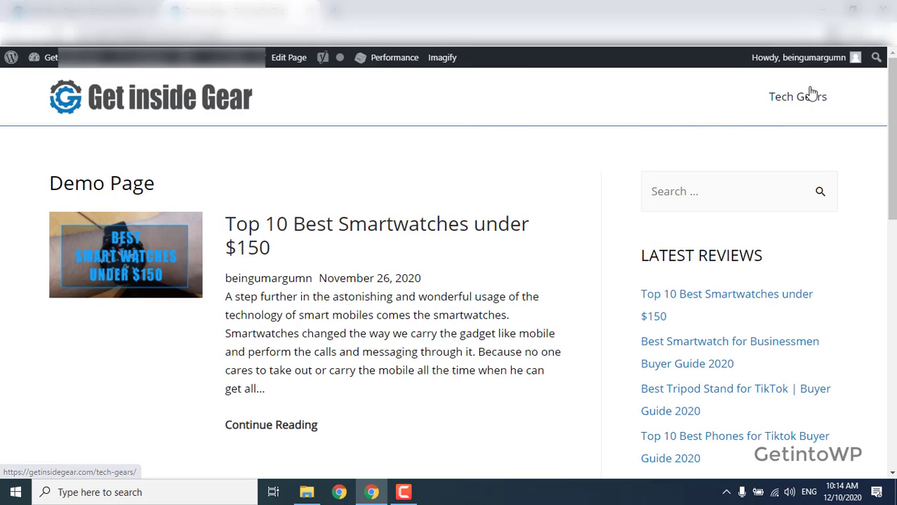
pyautogui.click(84, 11)
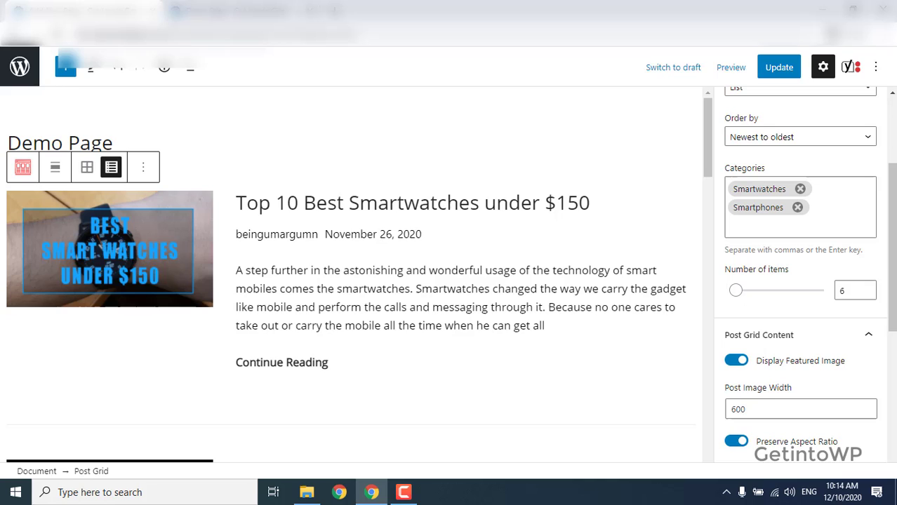
pyautogui.click(765, 67)
pyautogui.click(16, 77)
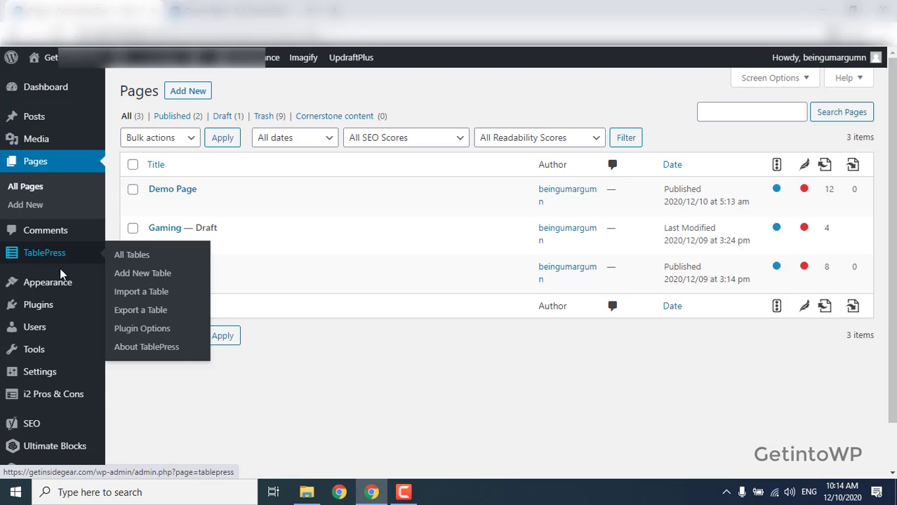
pyautogui.moveTo(47, 282)
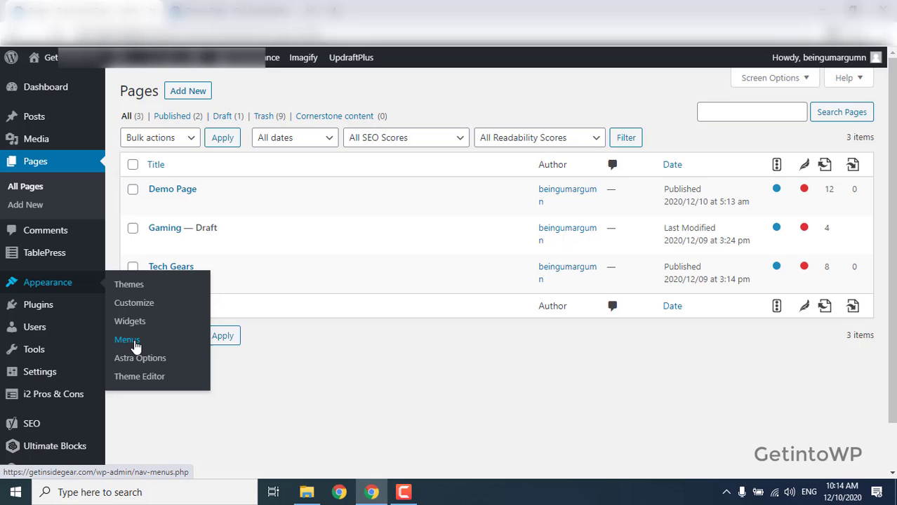
# Remove the invalid Demo Page entry from Main-Menu
pyautogui.click(135, 346)
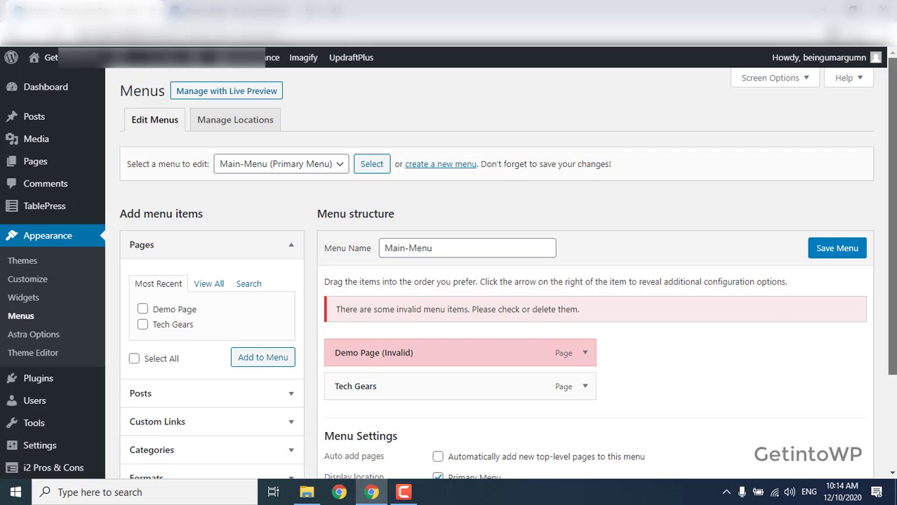
pyautogui.scroll(-1, 587, 367)
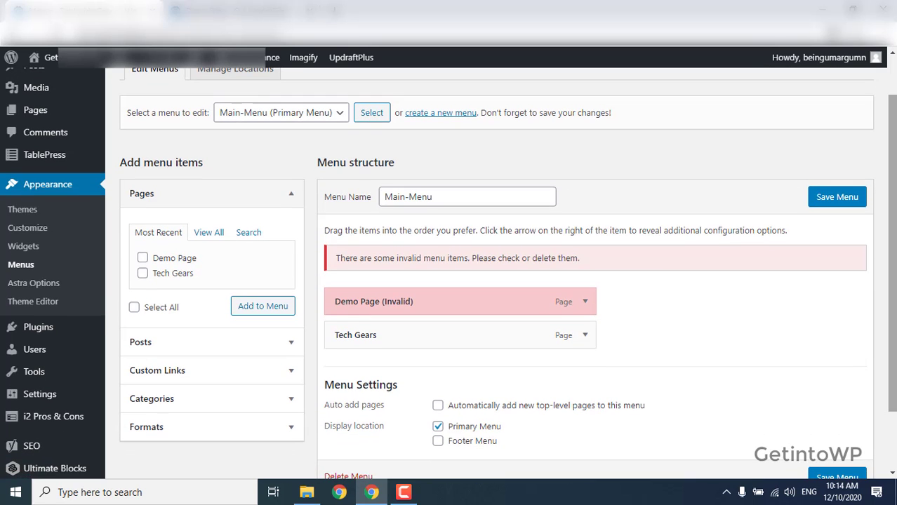
pyautogui.click(585, 303)
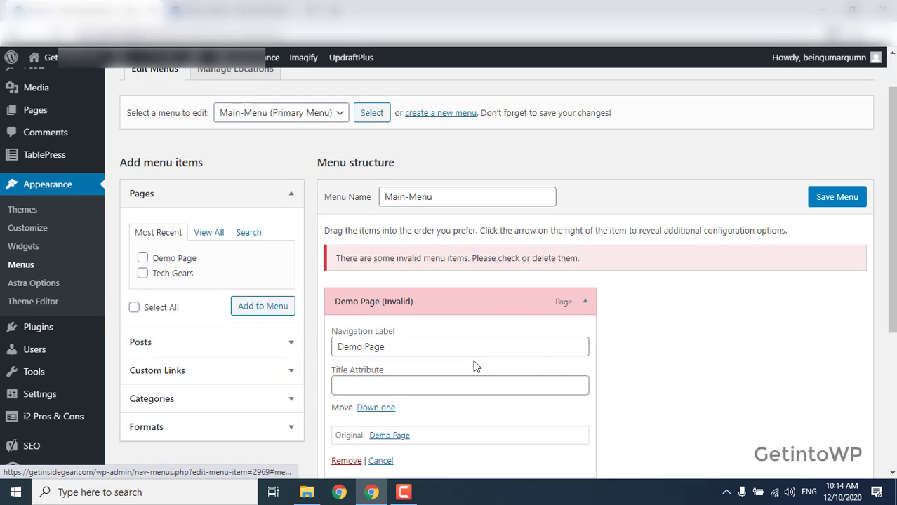
pyautogui.click(351, 461)
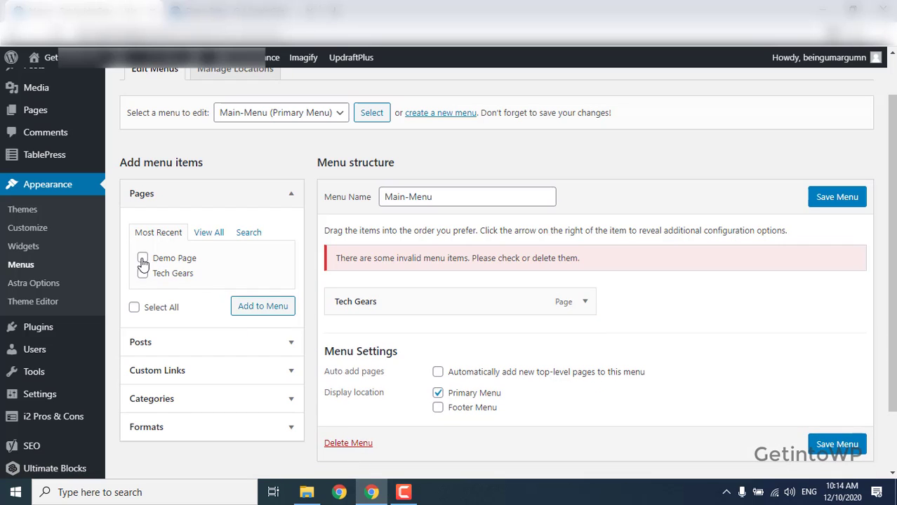
# Add Demo Page from Pages to Main-Menu and save the menu
pyautogui.click(187, 265)
pyautogui.click(279, 314)
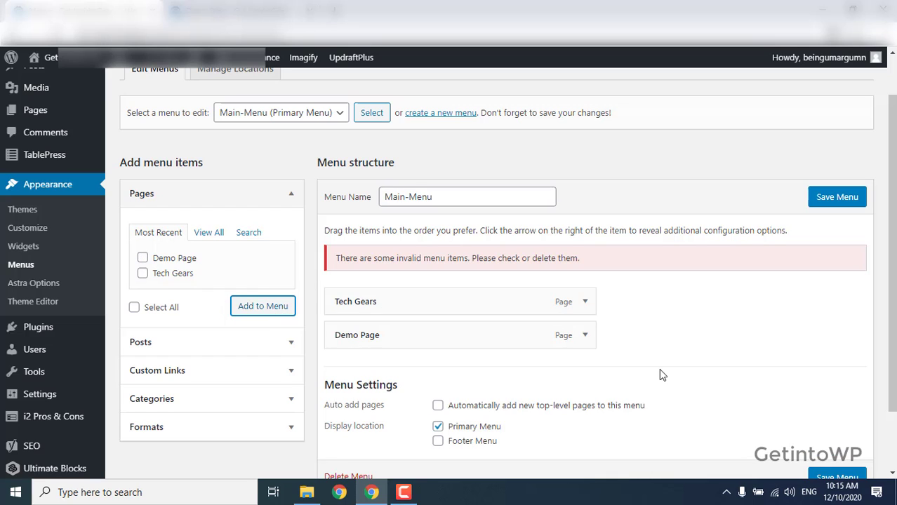
pyautogui.click(837, 199)
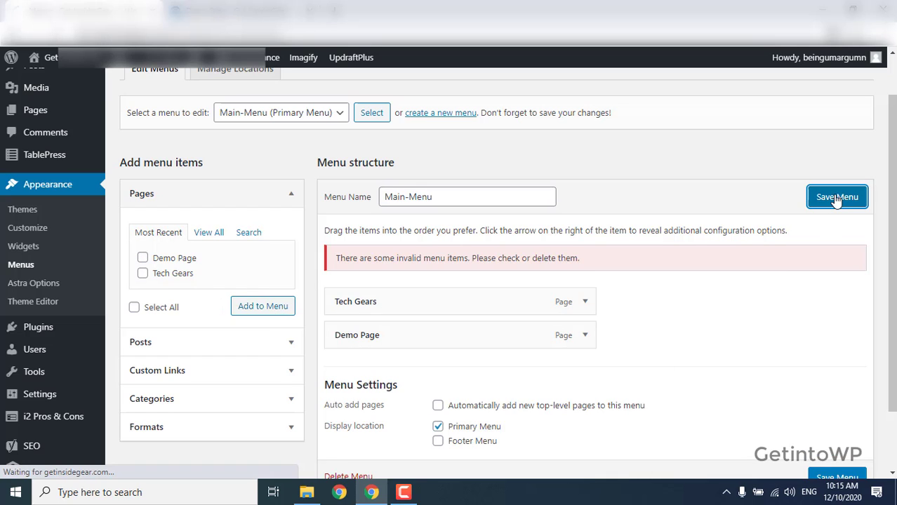
# Reload the live site and open Demo Page from the header menu next to Tech Gears
pyautogui.click(266, 6)
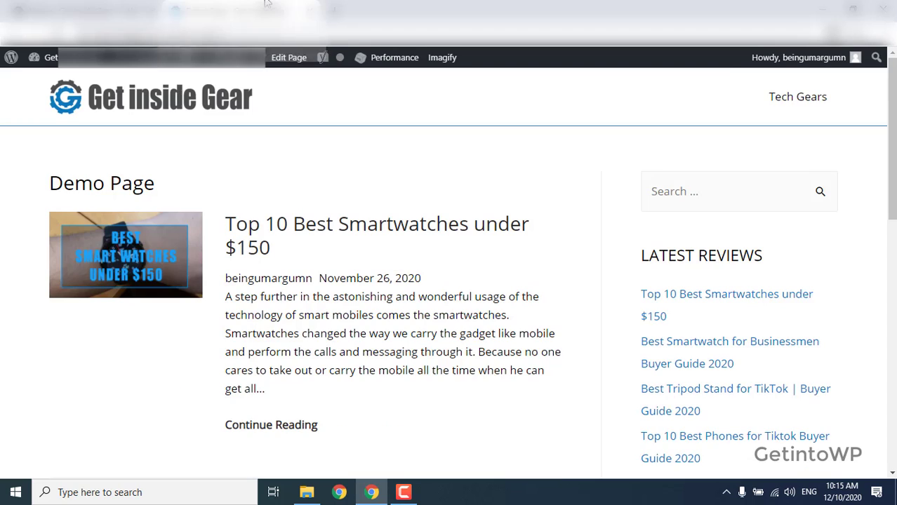
pyautogui.click(164, 90)
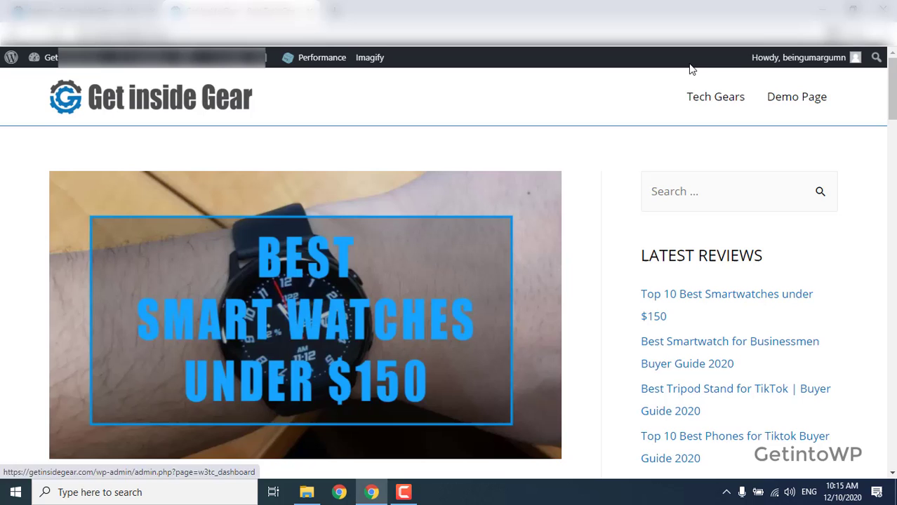
pyautogui.click(796, 104)
pyautogui.click(797, 103)
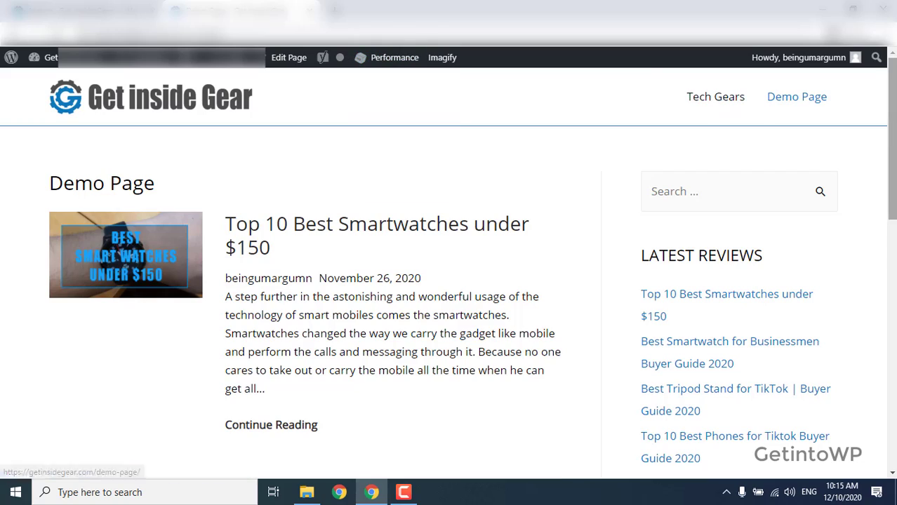
# Scroll through Demo Page's list-style Post Grid of smartwatch and smartphone posts
pyautogui.scroll(-2, 449, 281)
pyautogui.scroll(-2, 449, 281)
pyautogui.scroll(-2, 449, 281)
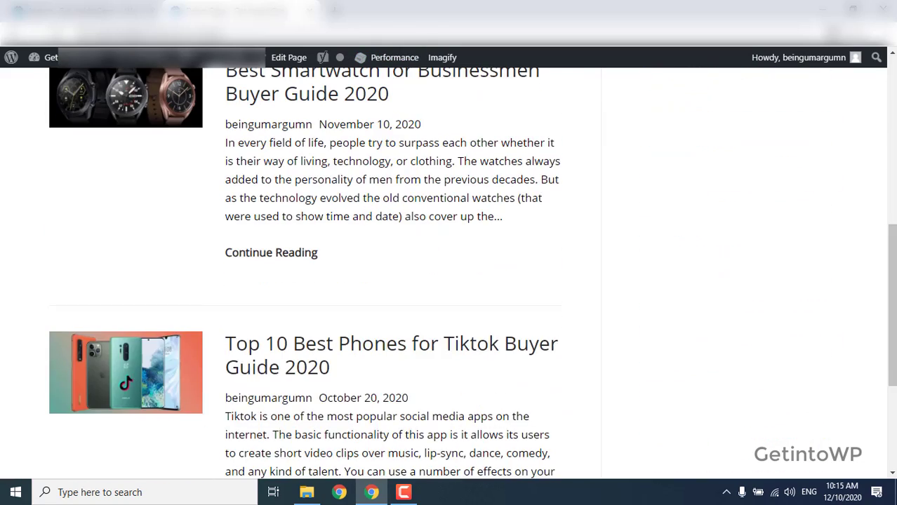
pyautogui.scroll(5, 449, 280)
pyautogui.scroll(-1, 449, 280)
pyautogui.scroll(-3, 449, 281)
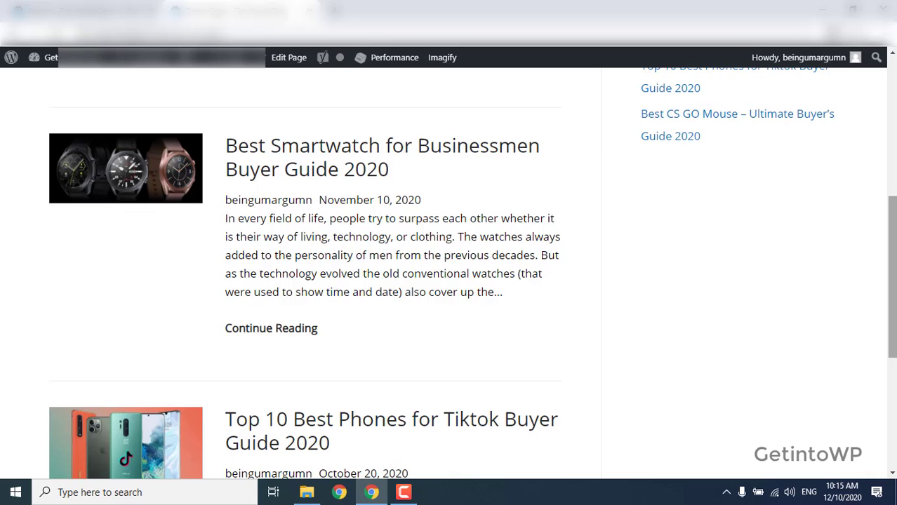
pyautogui.scroll(-3, 449, 280)
pyautogui.scroll(7, 449, 280)
pyautogui.scroll(1, 562, 202)
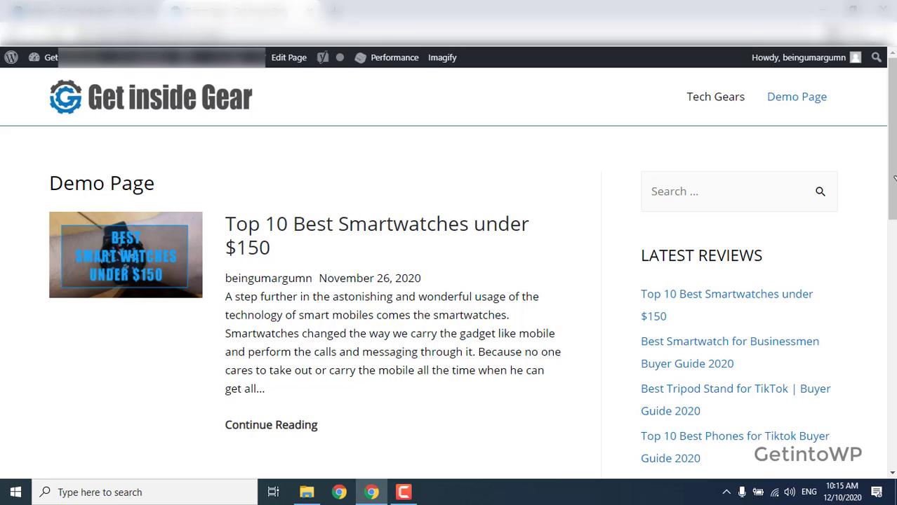
pyautogui.scroll(-4, 893, 180)
pyautogui.scroll(4, 893, 180)
pyautogui.moveTo(891, 140); pyautogui.dragTo(891, 281)
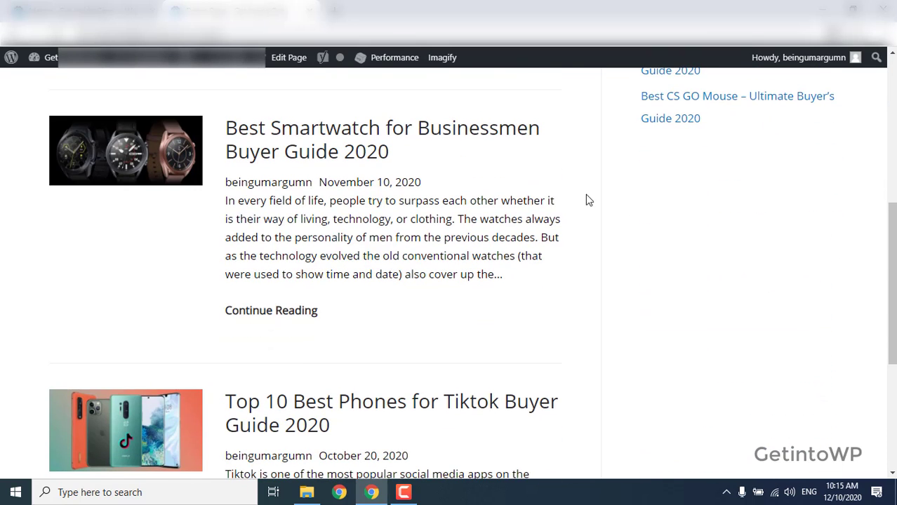